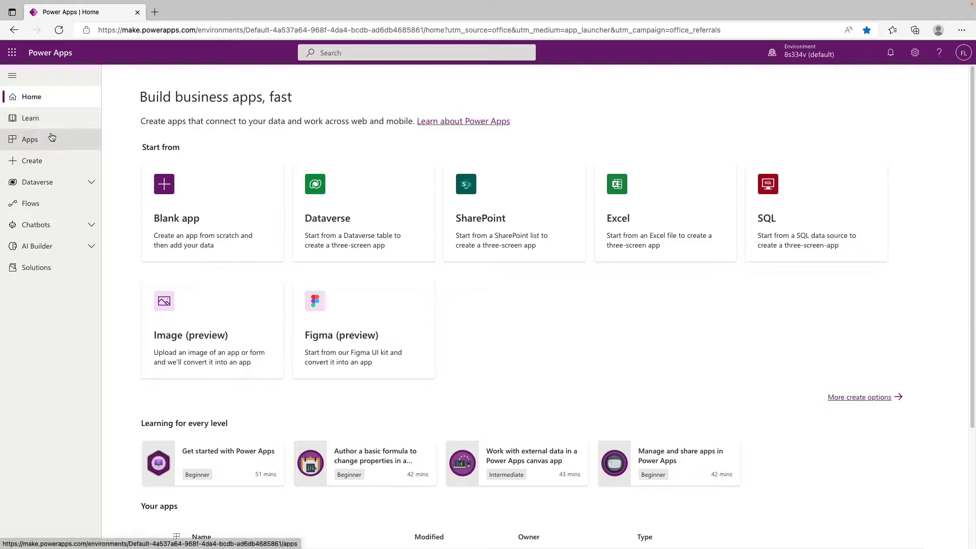
Open the Learn page from the Power Apps left navigation pane
left_click(55, 122)
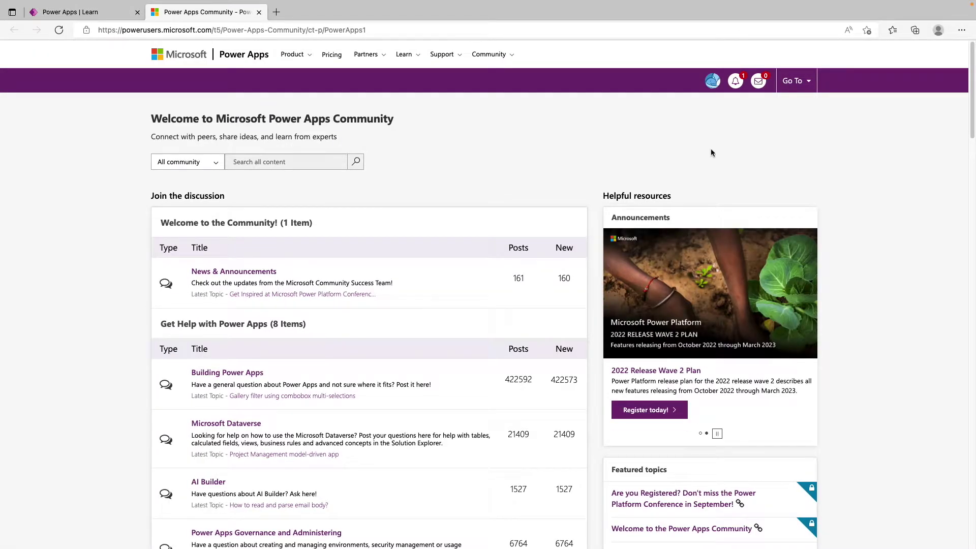
left_click_drag(970, 76, 970, 75)
scroll(967, 92, "down", 3)
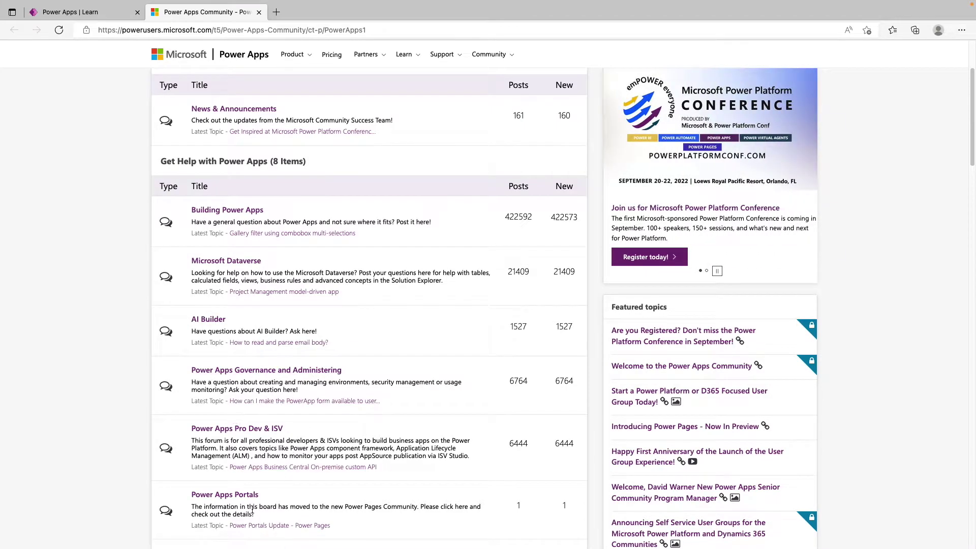
left_click_drag(970, 107, 956, 242)
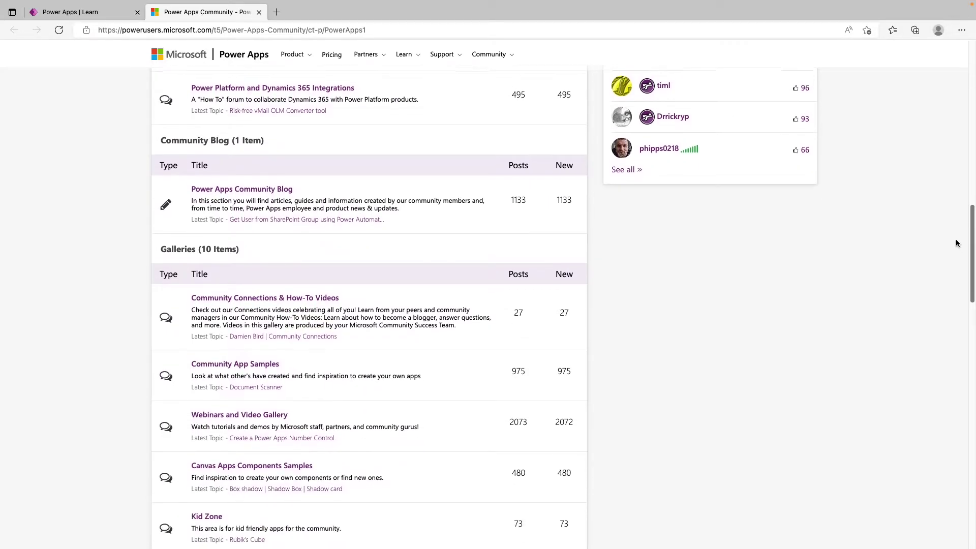
scroll(344, 94, "down", 3)
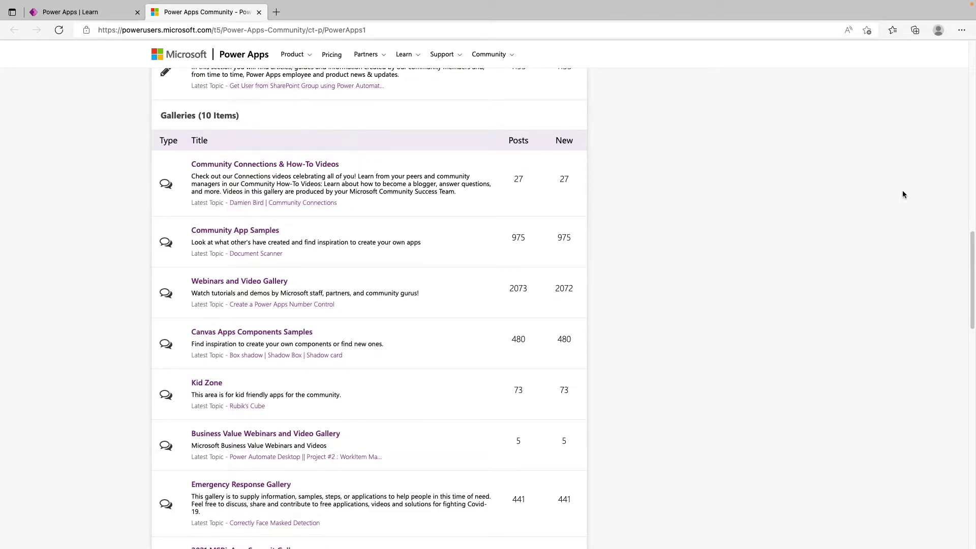
scroll(916, 196, "up", 8)
scroll(932, 192, "up", 4)
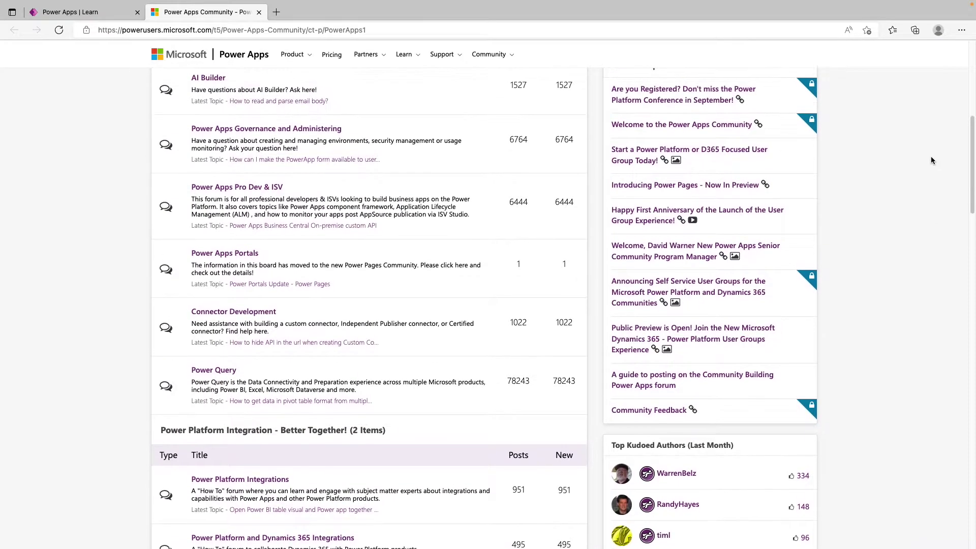
scroll(930, 152, "up", 6)
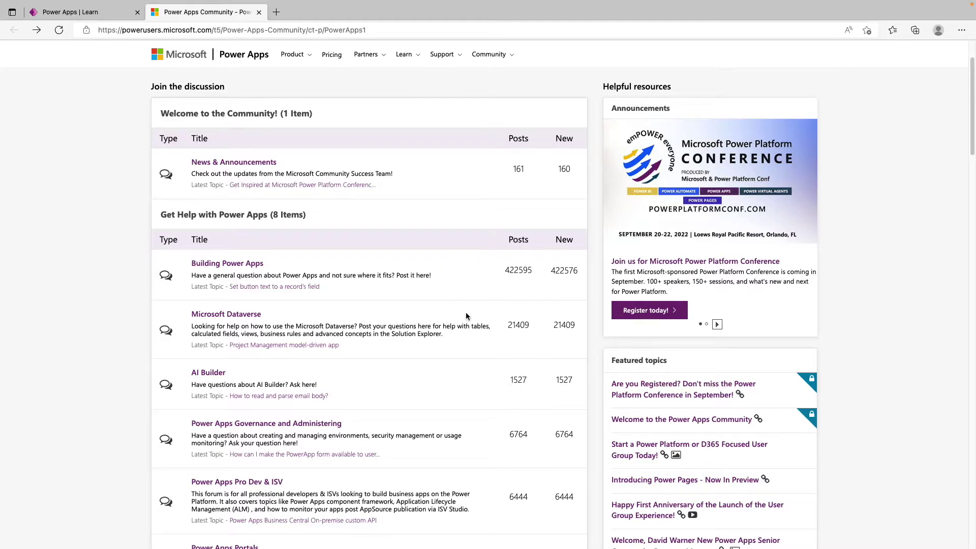
Open the Building Power Apps board and browse its discussion topic list
left_click(257, 270)
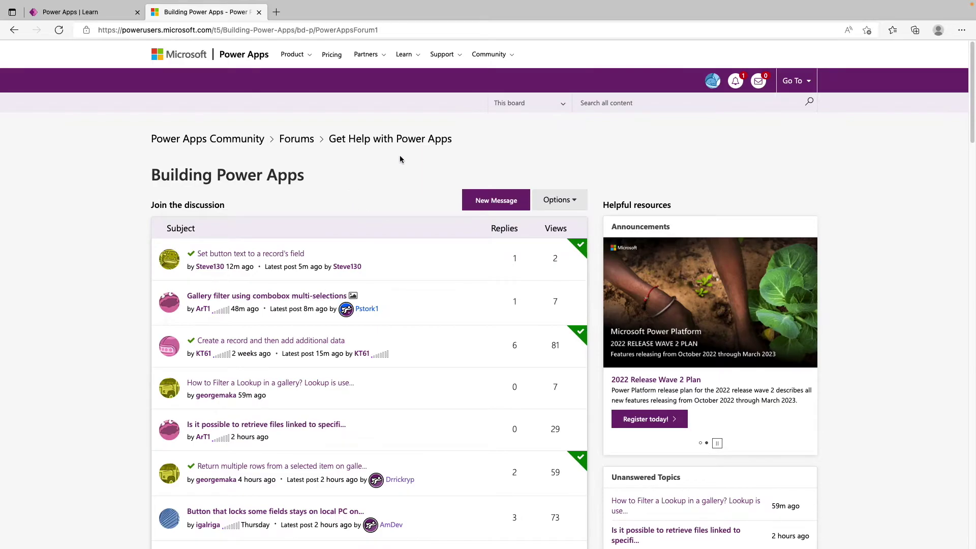
scroll(374, 220, "down", 1)
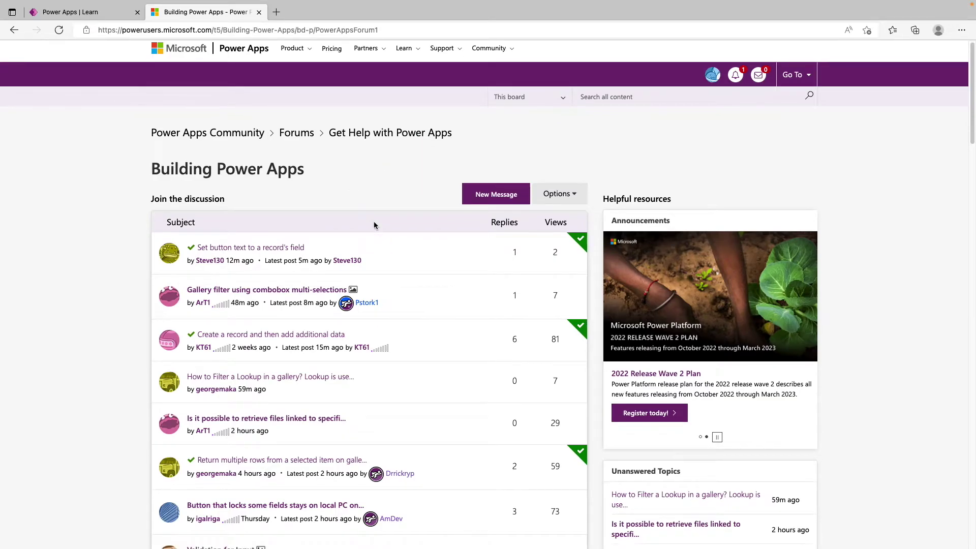
scroll(287, 246, "down", 4)
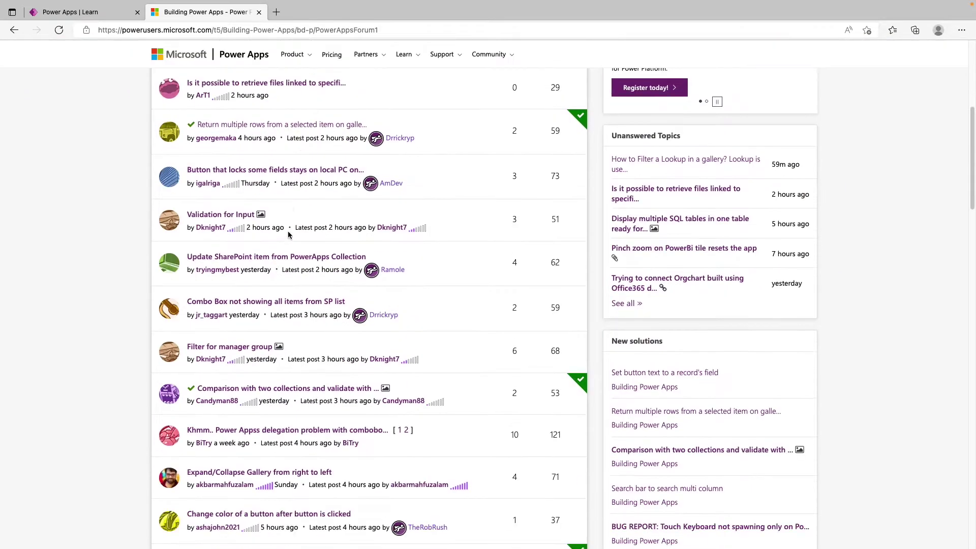
scroll(290, 260, "up", 5)
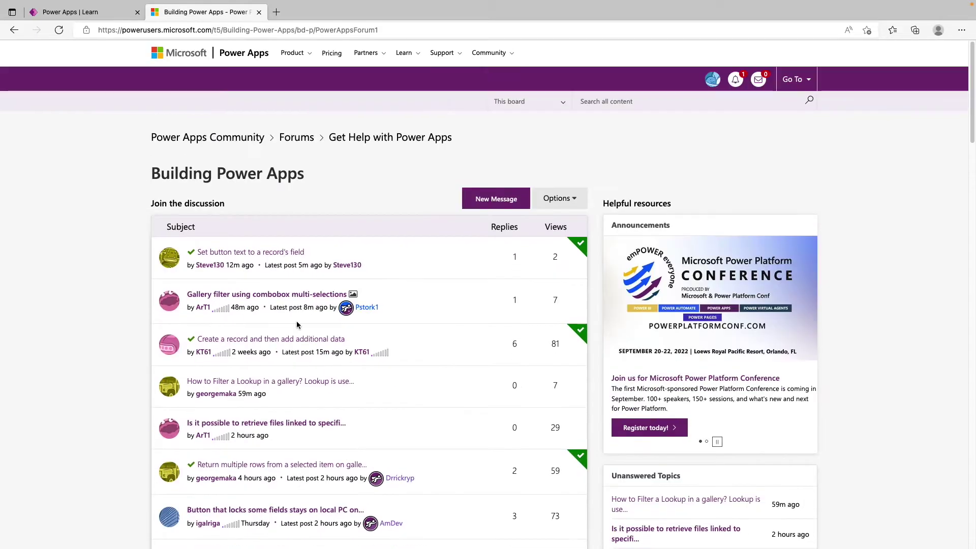
scroll(301, 271, "down", 3)
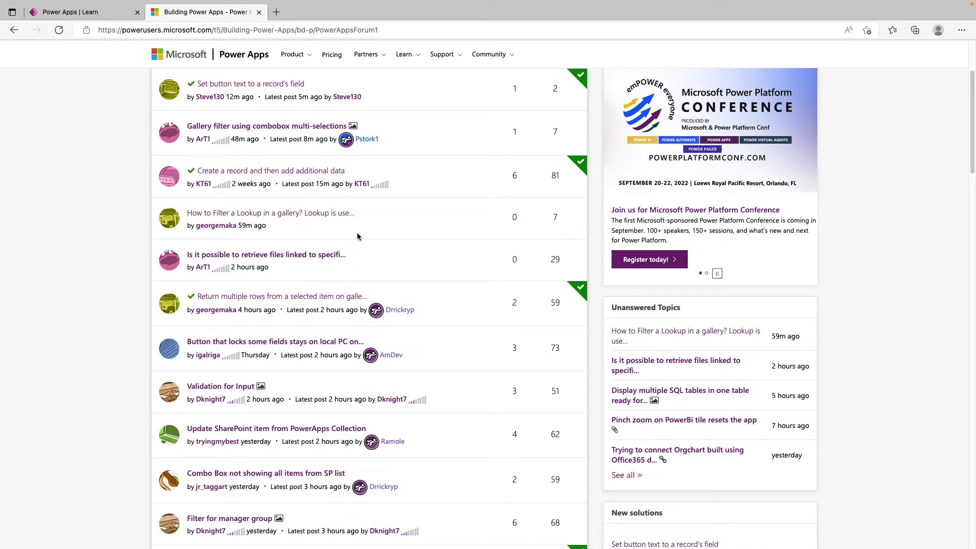
scroll(357, 236, "down", 1)
scroll(358, 236, "down", 3)
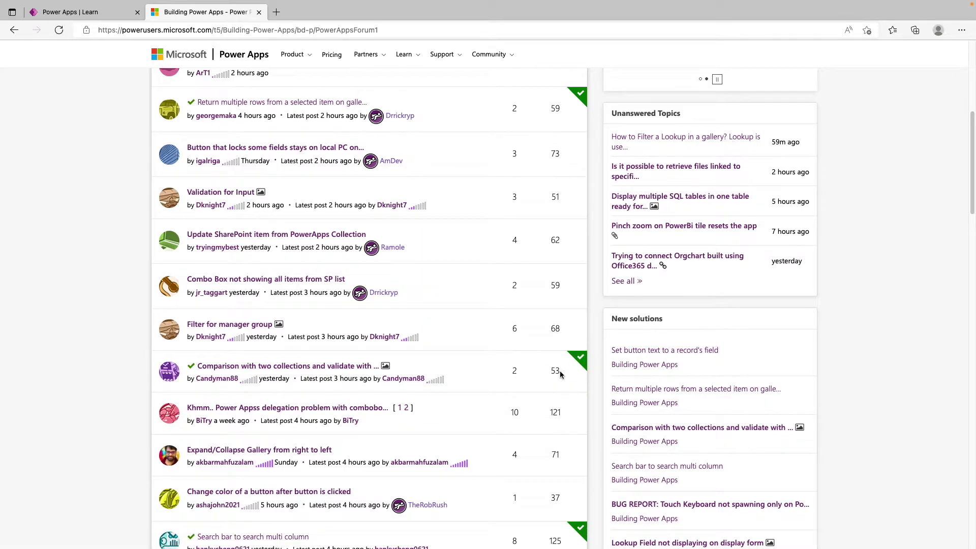
scroll(514, 371, "down", 3)
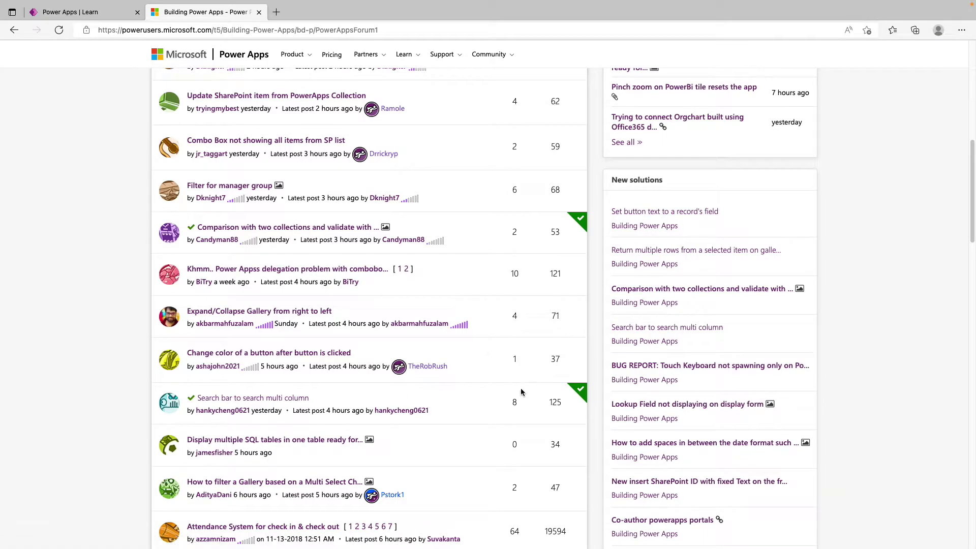
left_click(243, 399)
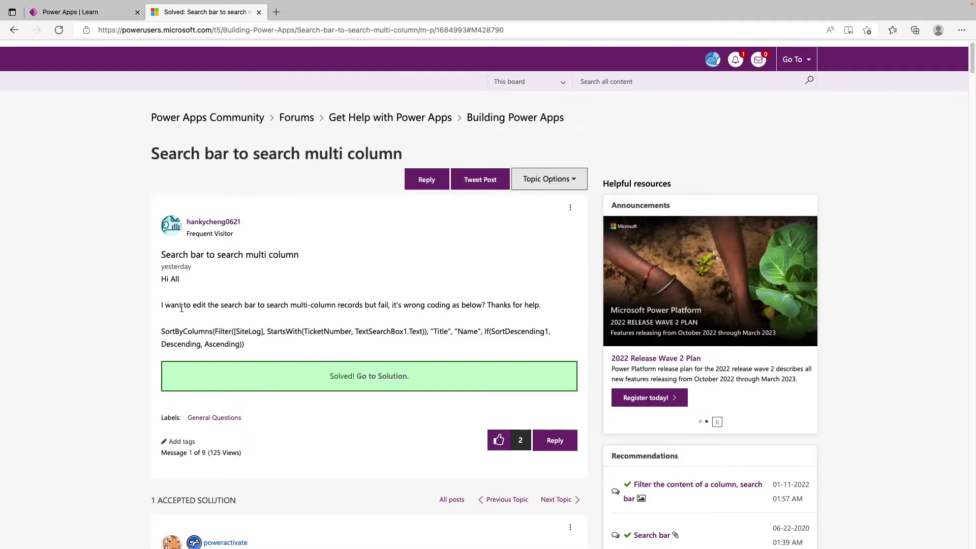
left_click(370, 376)
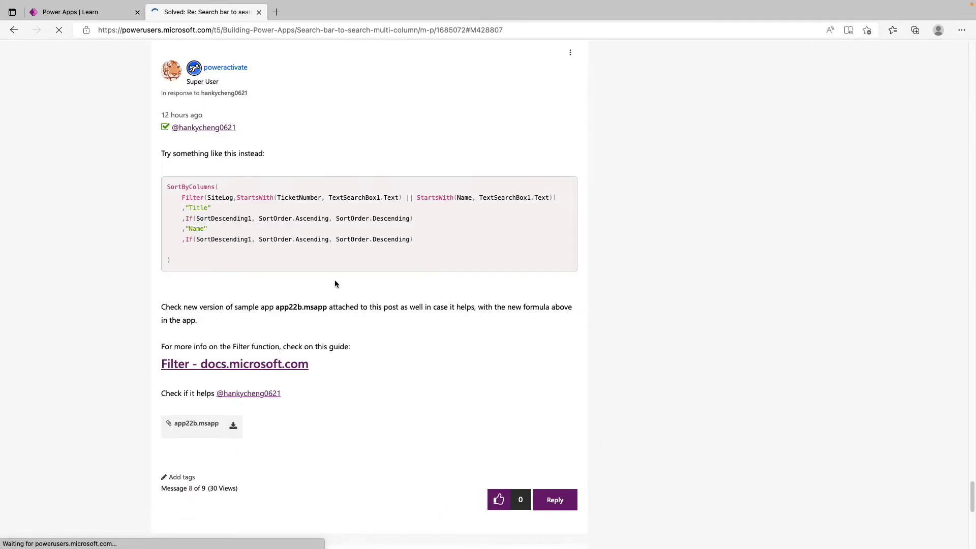
scroll(315, 228, "up", 3)
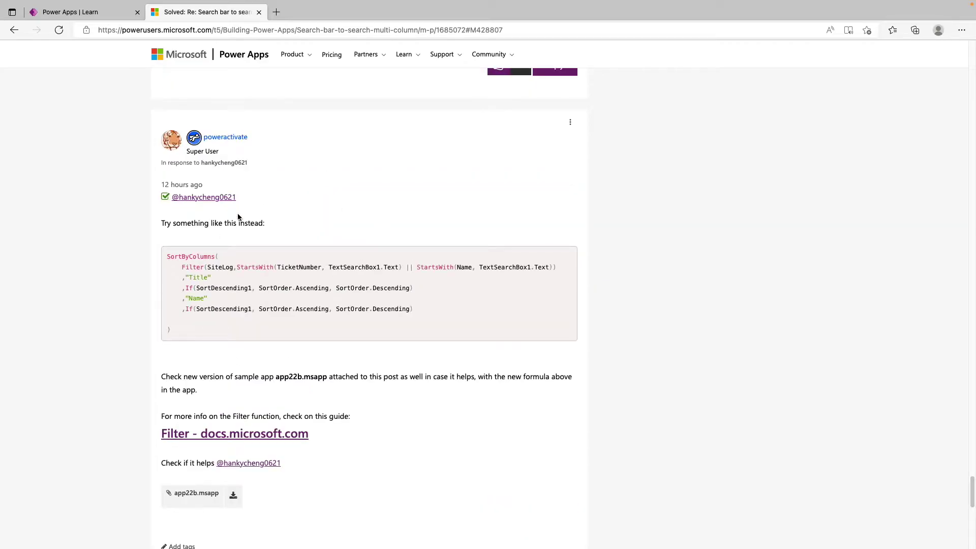
scroll(274, 227, "up", 1)
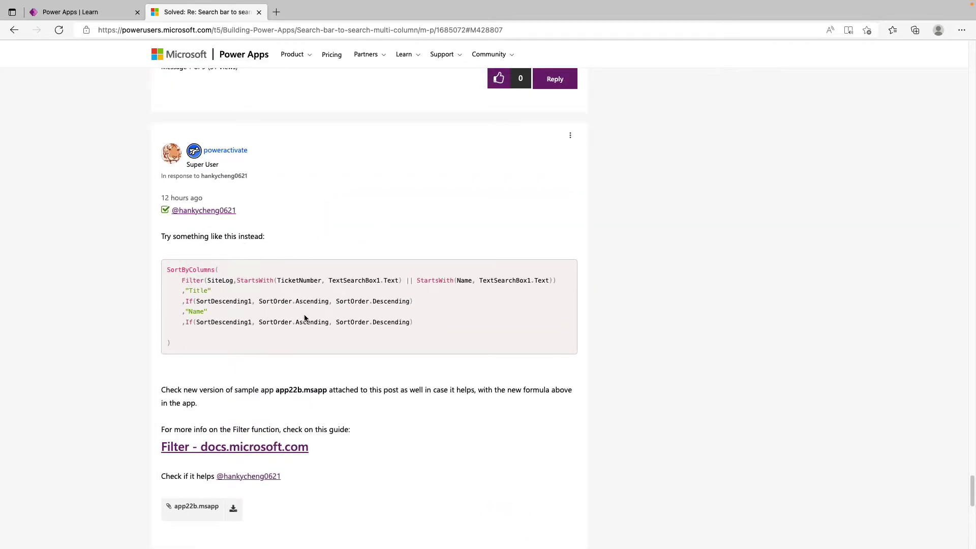
key("alt+Left")
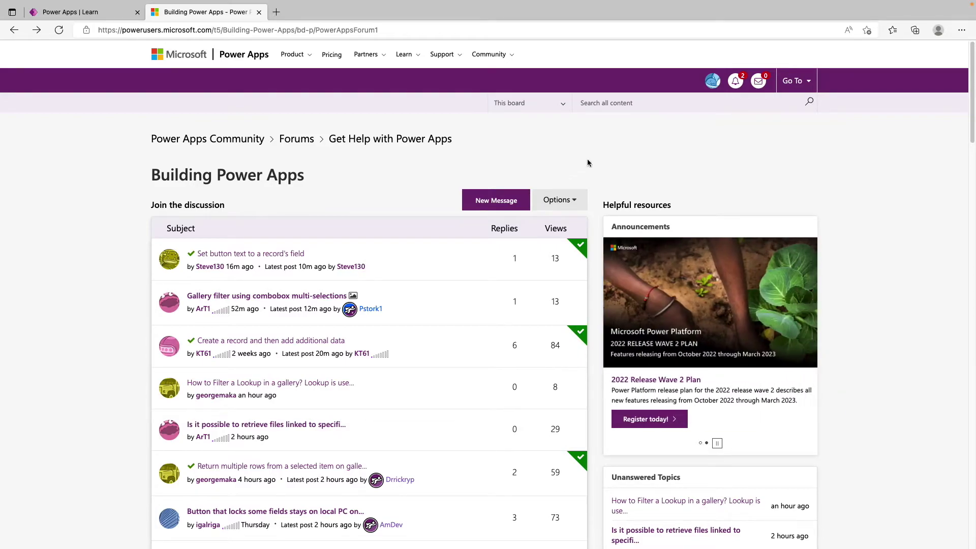
left_click(626, 103)
type("Send email")
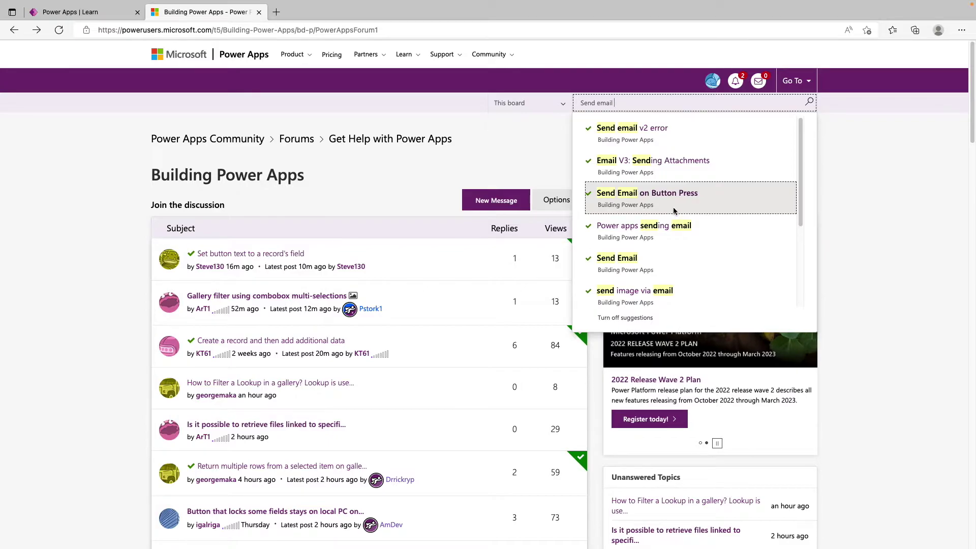
left_click(632, 131)
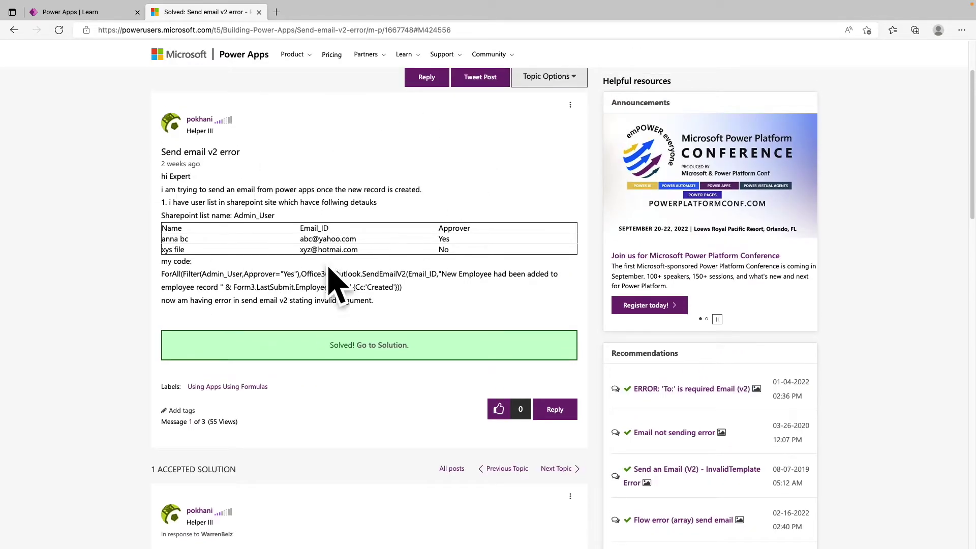
scroll(331, 309, "down", 3)
scroll(331, 307, "down", 5)
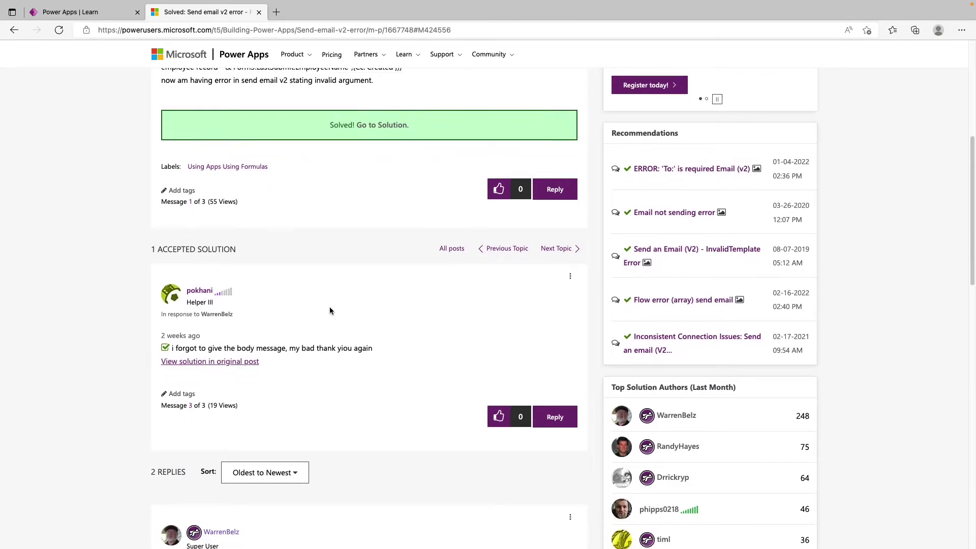
key("alt+Left")
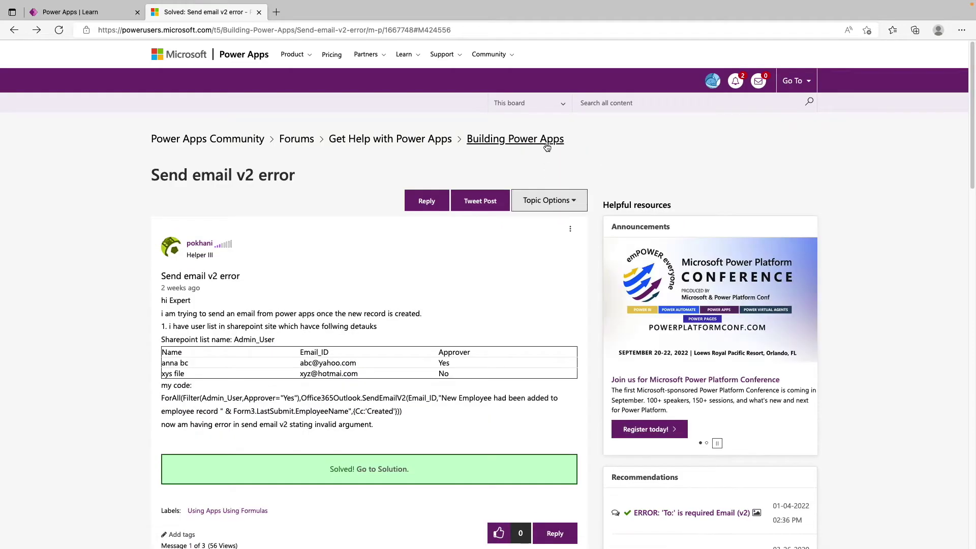
left_click(547, 147)
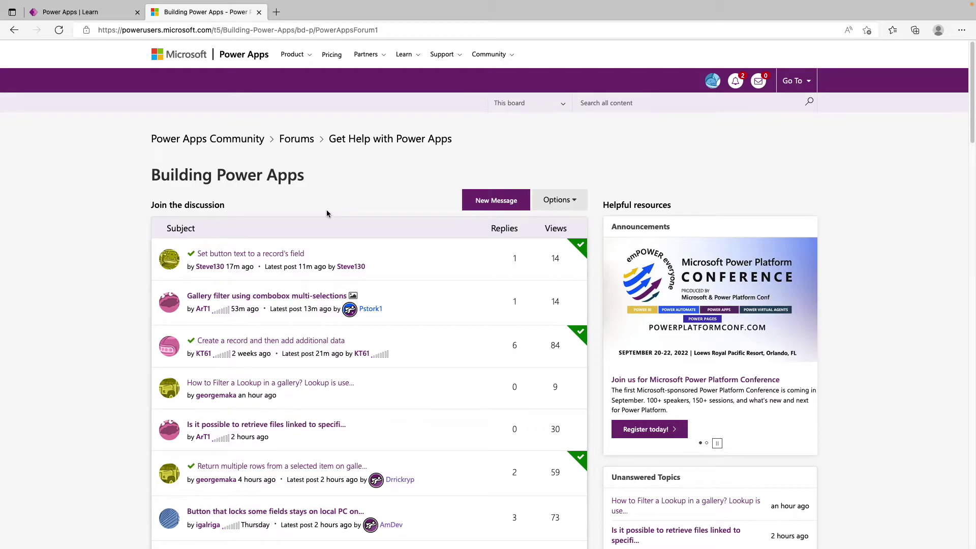
Start a New Message on the Building Power Apps board and review the draft form
left_click(473, 202)
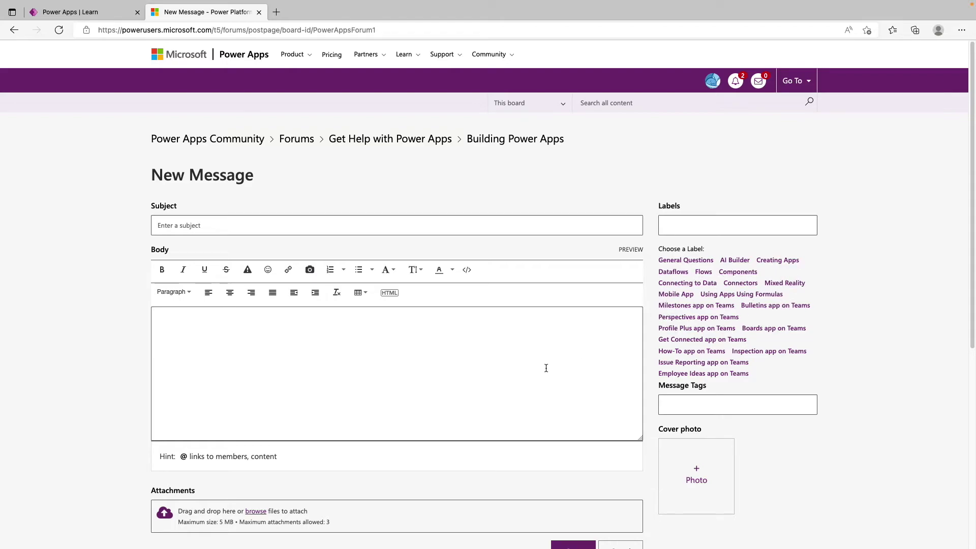
scroll(542, 368, "down", 1)
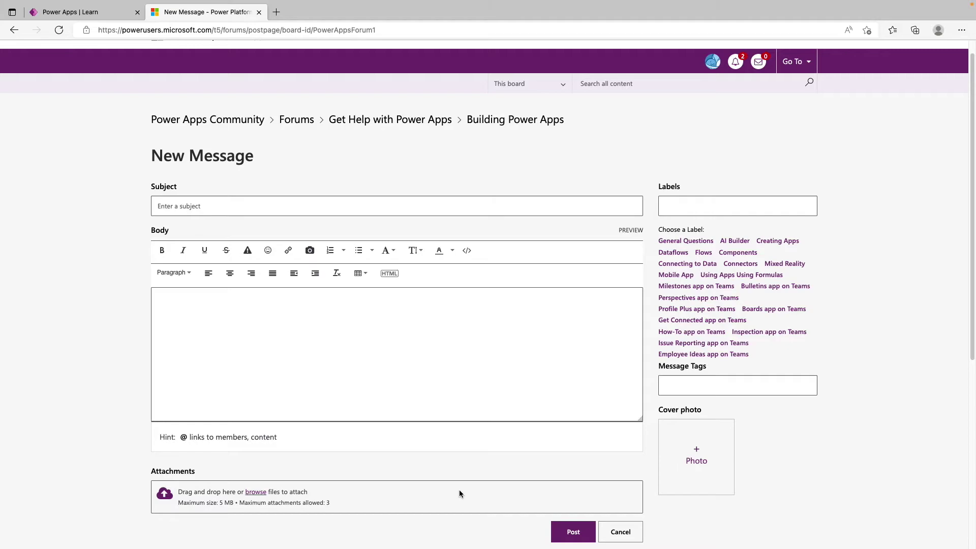
scroll(422, 276, "up", 1)
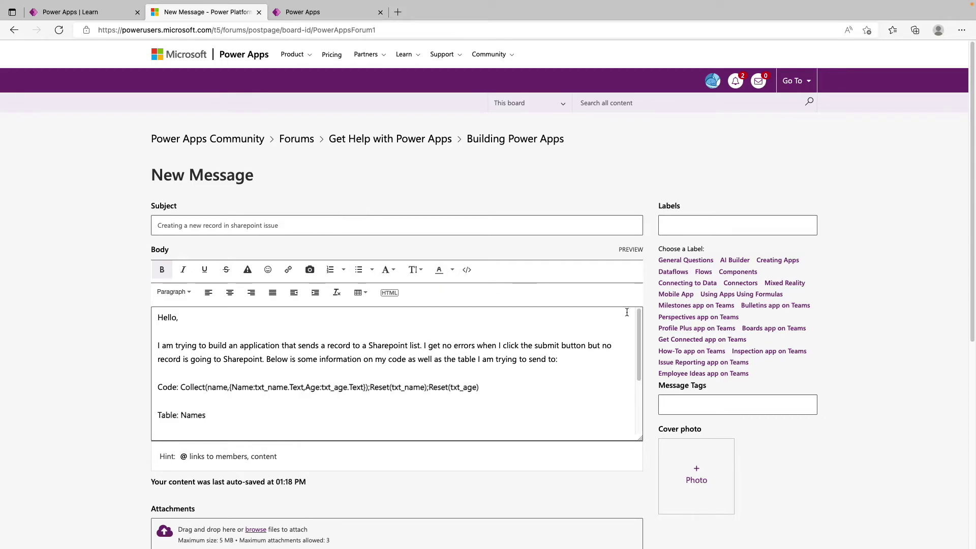
scroll(642, 324, "down", 1)
scroll(641, 324, "down", 2)
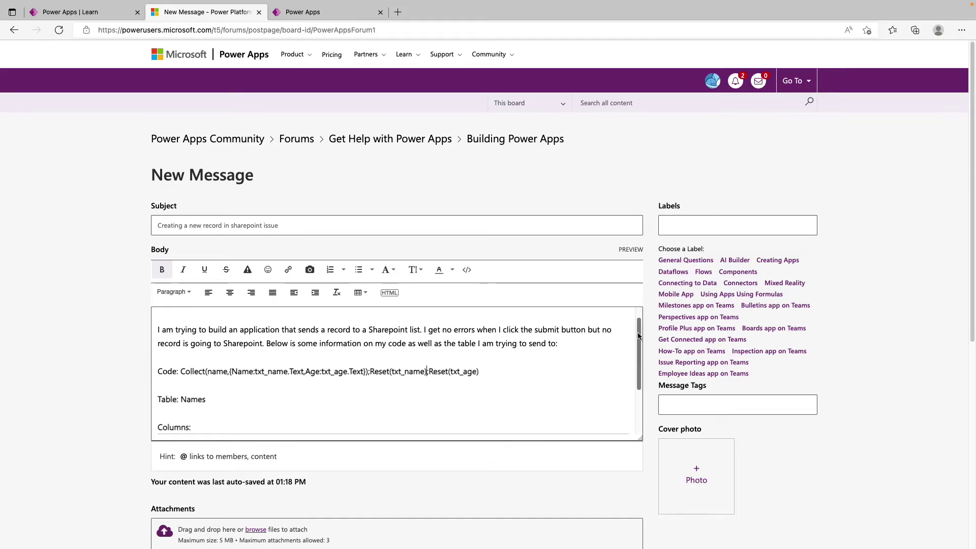
left_click_drag(638, 336, 638, 345)
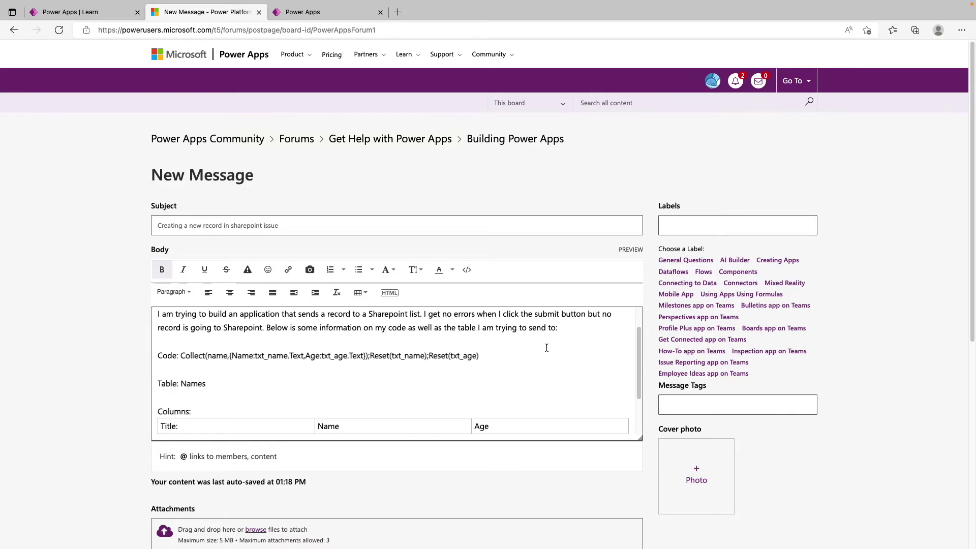
scroll(356, 351, "down", 1)
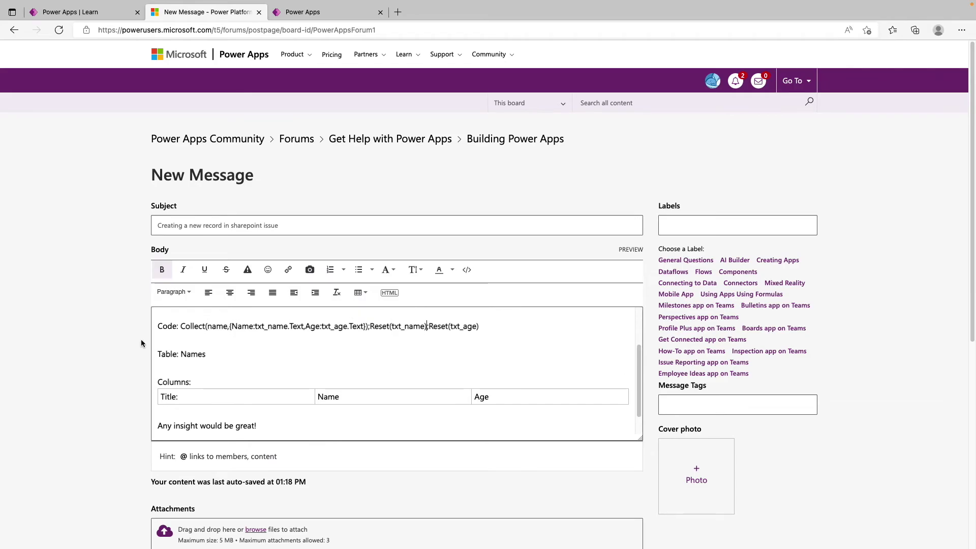
left_click_drag(638, 364, 626, 338)
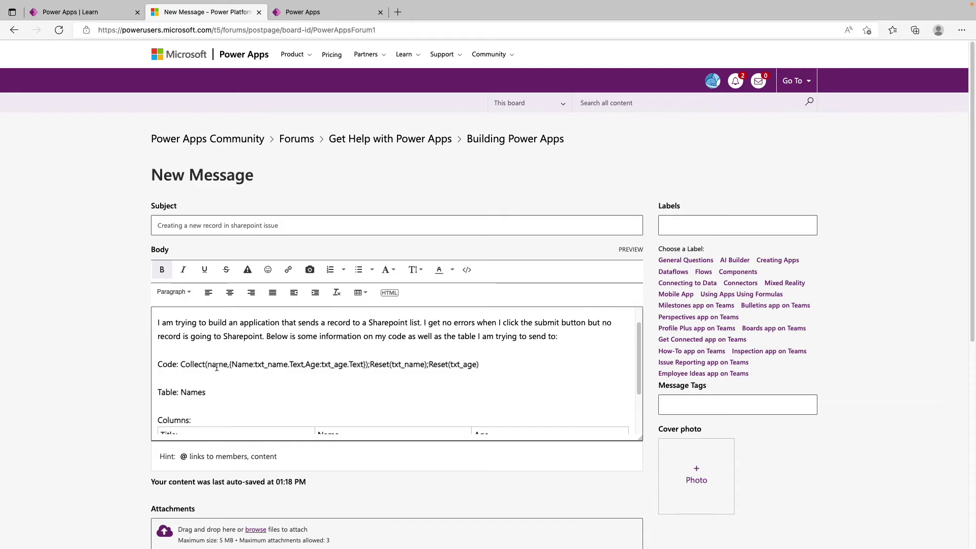
scroll(300, 377, "up", 1)
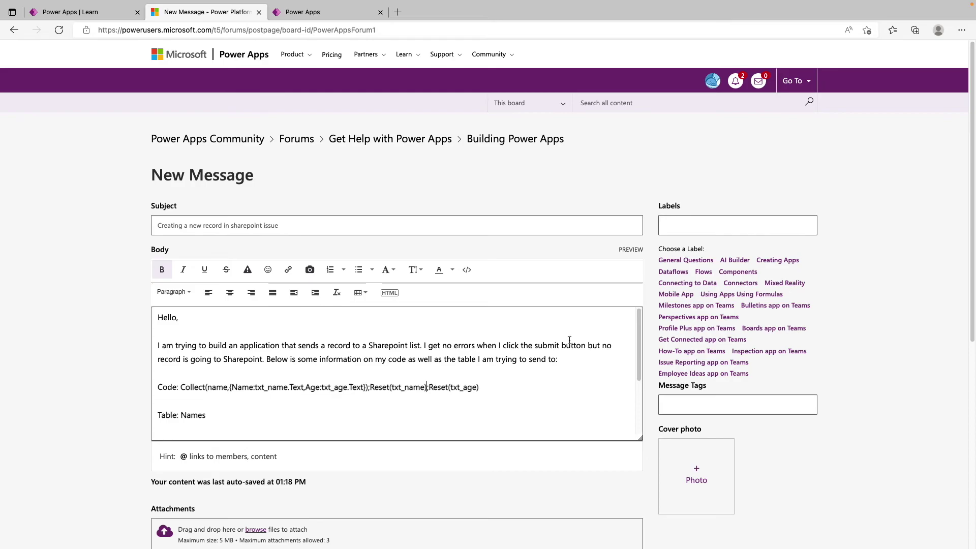
scroll(602, 343, "down", 1)
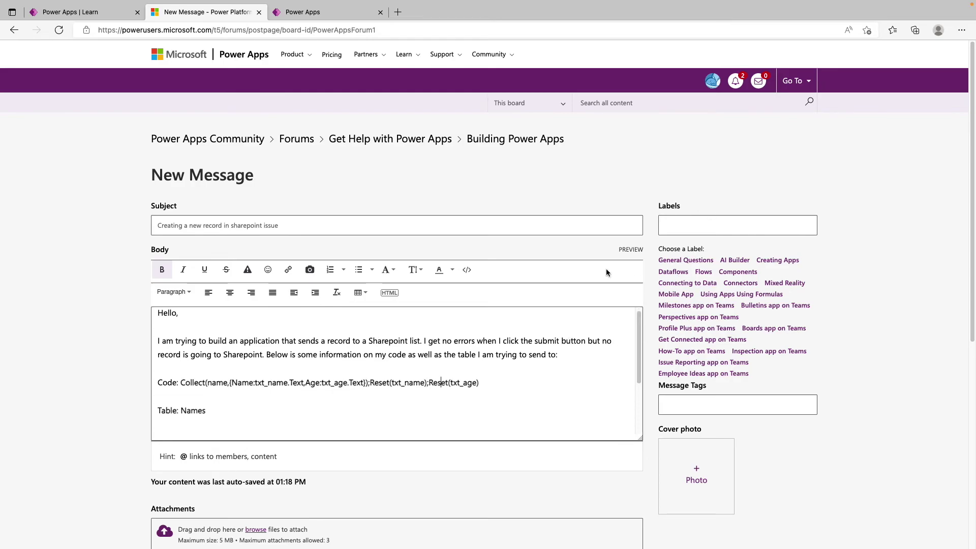
Add the General Questions label to the draft and check the completed form
left_click(686, 260)
scroll(612, 352, "down", 3)
scroll(599, 481, "down", 3)
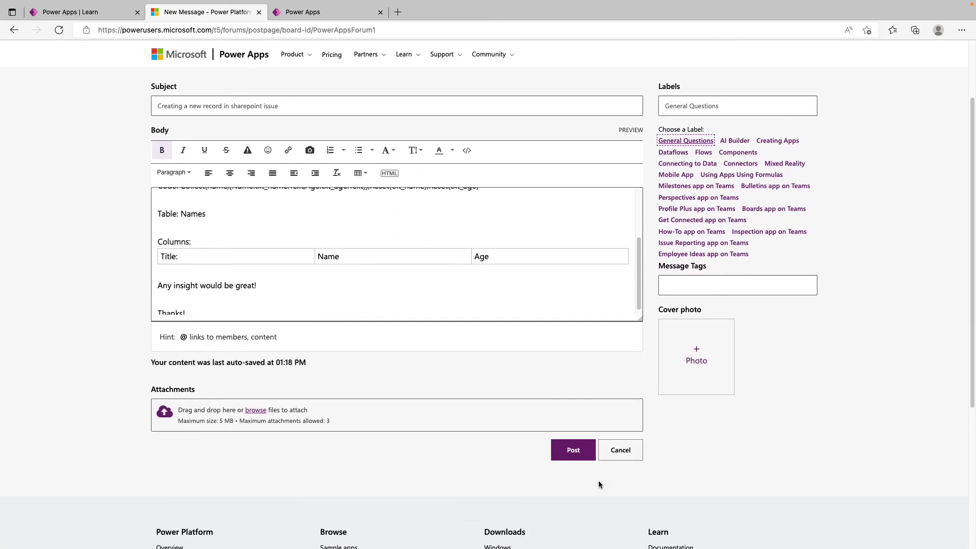
scroll(543, 433, "up", 3)
scroll(475, 388, "up", 5)
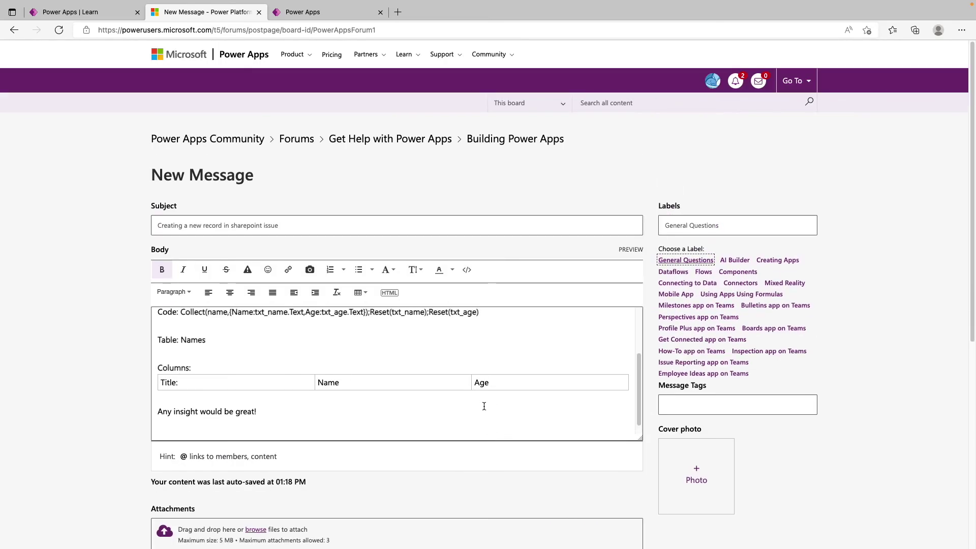